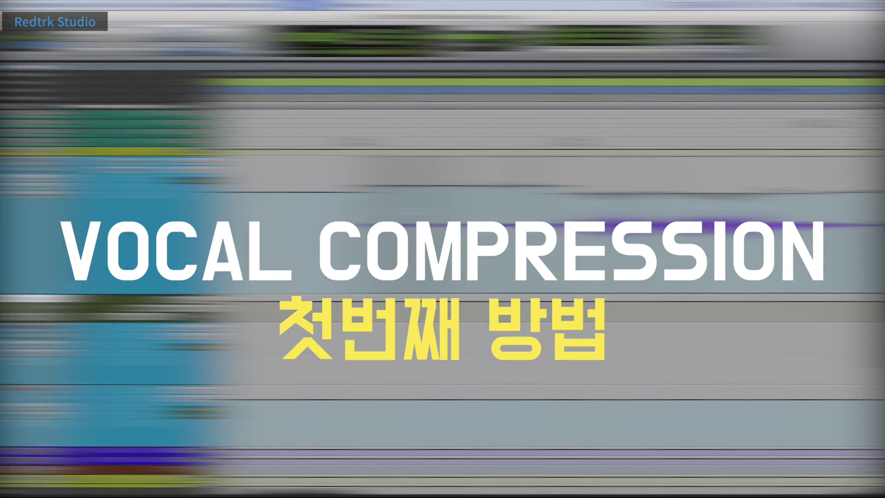
# Step: Raise the volume fader of the +vox.1 aux track to +0.4 dB in the Mix window
pyautogui.press('super+equal')
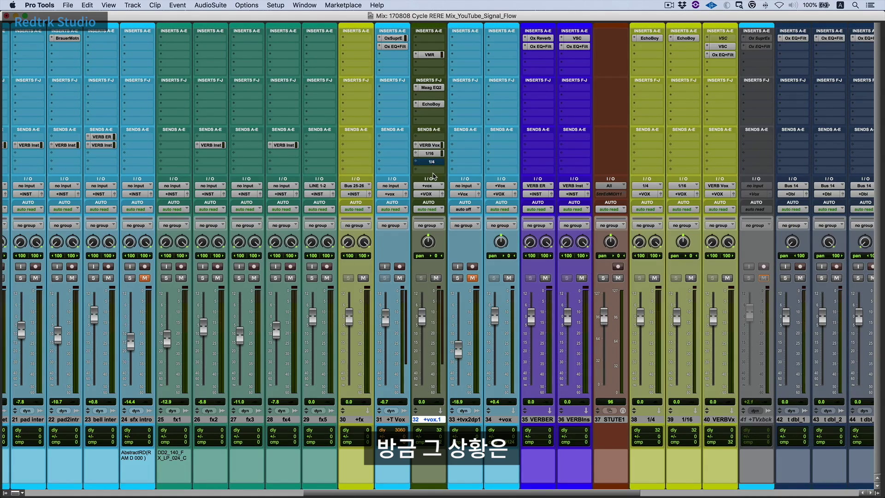
pyautogui.moveTo(421, 309); pyautogui.dragTo(428, 322)
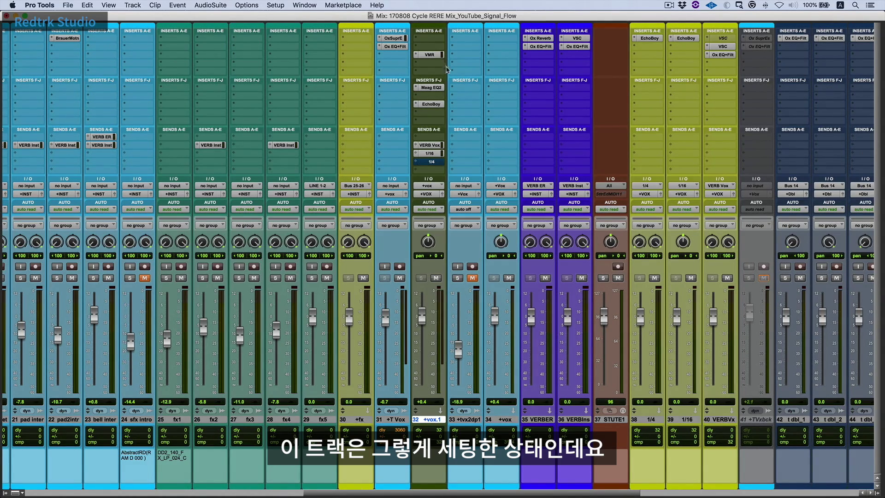
# Step: Highlight the +T Vox volume automation from 19|4|000 to 54|1|000 in the Edit window
pyautogui.click(392, 419)
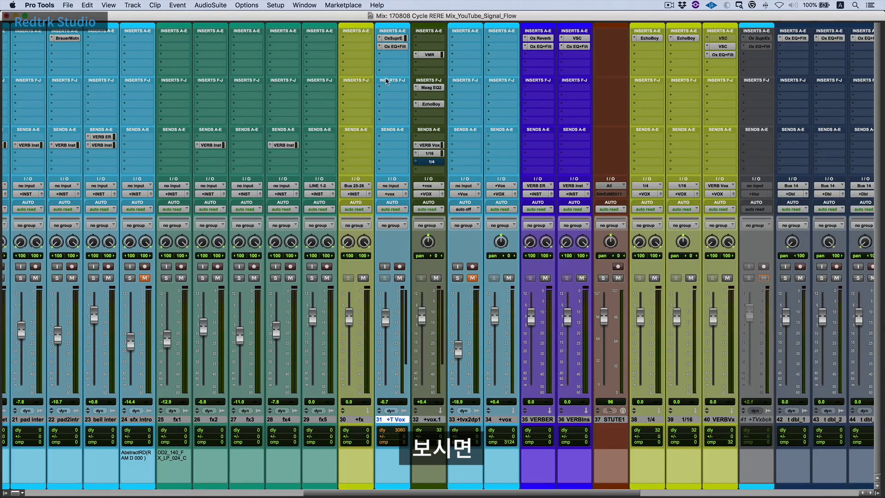
pyautogui.press('super+equal')
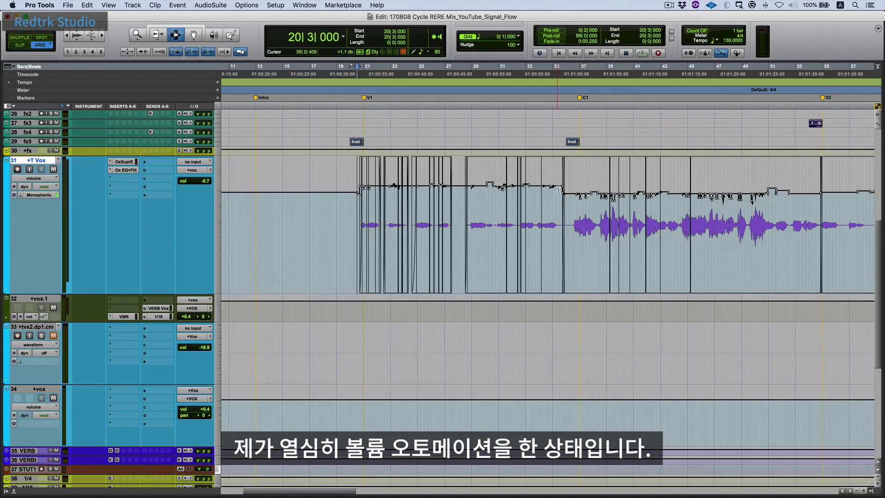
pyautogui.moveTo(350, 193); pyautogui.dragTo(792, 198)
pyautogui.click(522, 210)
pyautogui.moveTo(349, 199); pyautogui.dragTo(810, 199)
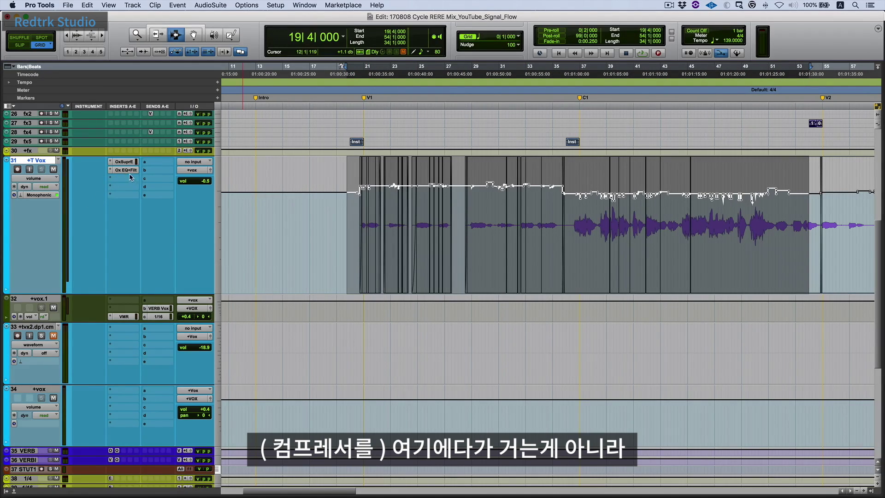
# Step: Inspect the output routing choices of +T Vox without changing them and select the +vox.1 aux track
pyautogui.click(196, 171)
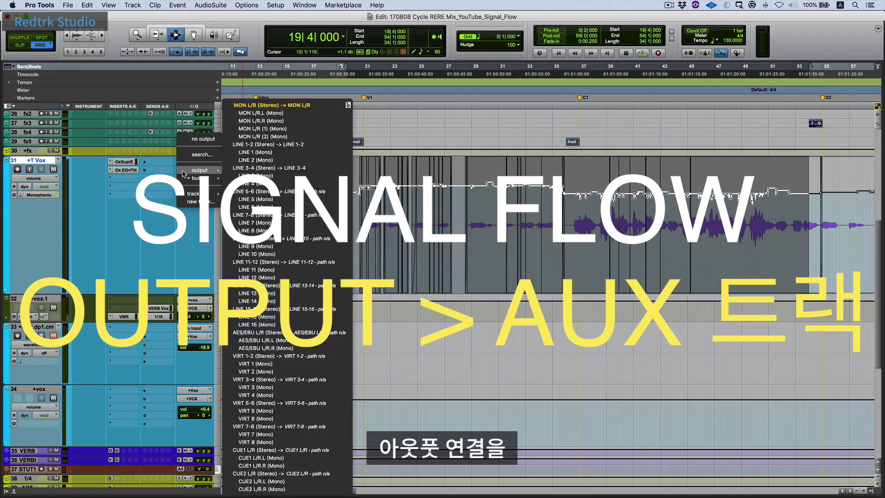
pyautogui.click(336, 208)
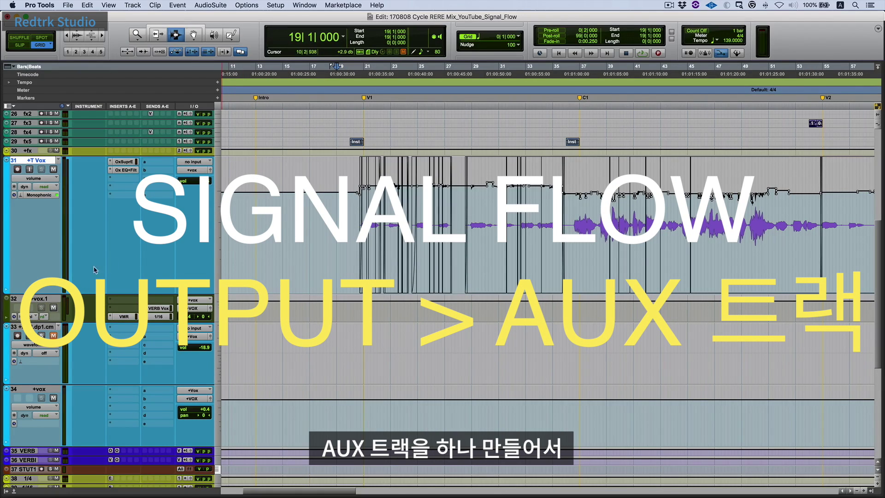
pyautogui.click(46, 298)
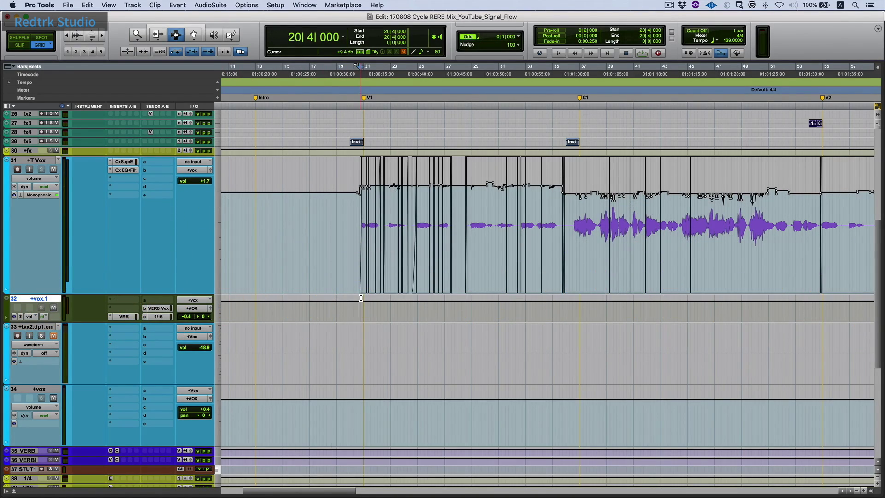
# Step: Inspect the Virtual Mix Rack insert on +vox.1 from the Mix window, then return to the Edit window
pyautogui.press('super+equal')
pyautogui.click(433, 55)
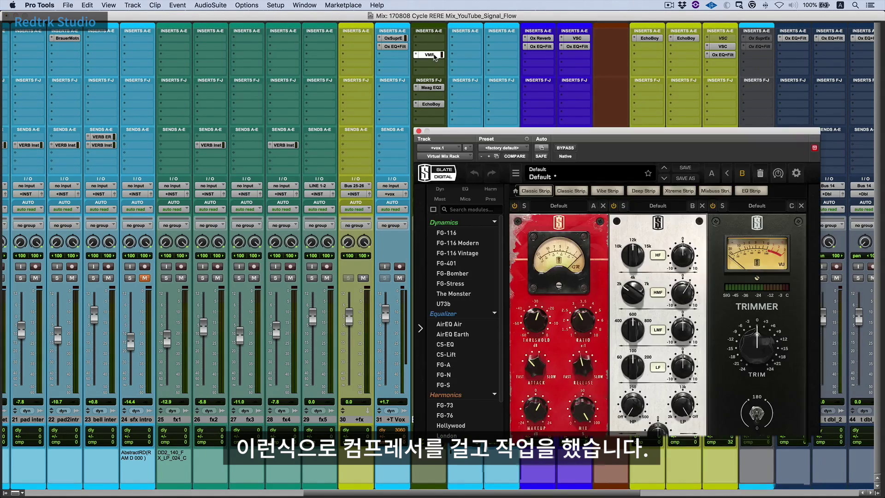
pyautogui.click(7, 18)
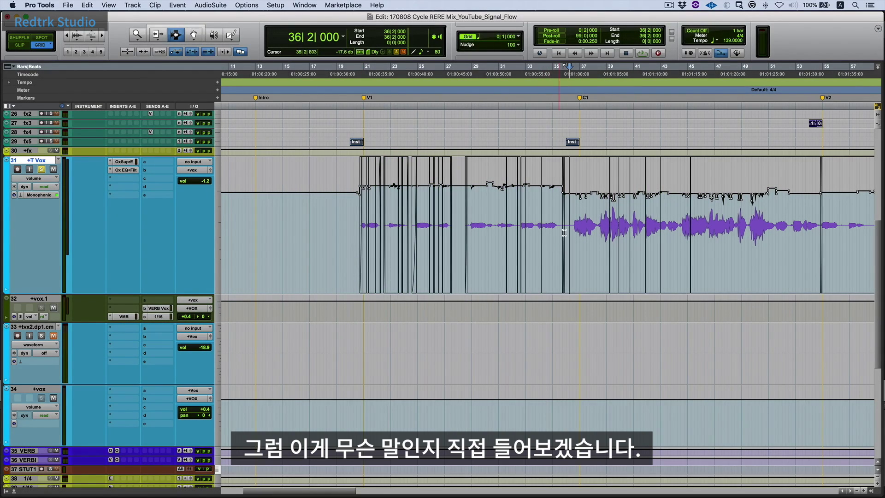
# Step: Open the VMR insert on +vox.1 and play +T Vox from 36|3|000 to check the FG-401 gain reduction
pyautogui.hscroll(10, 555, 230)
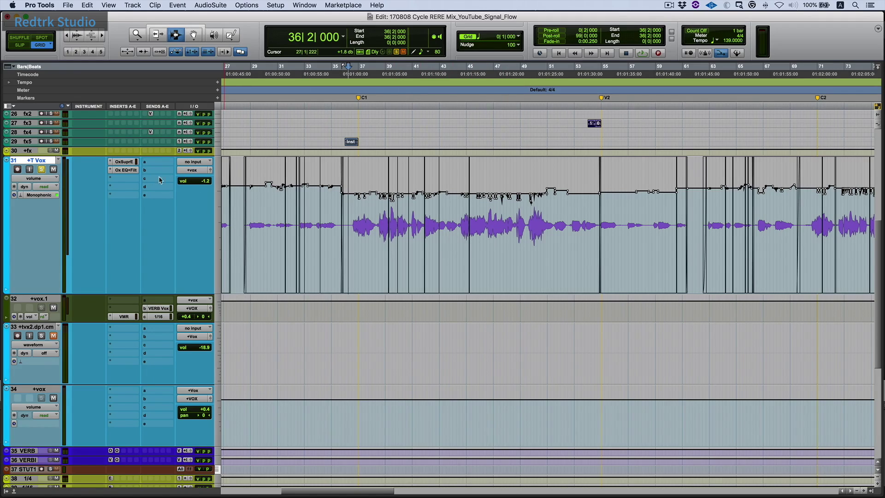
pyautogui.press(';')
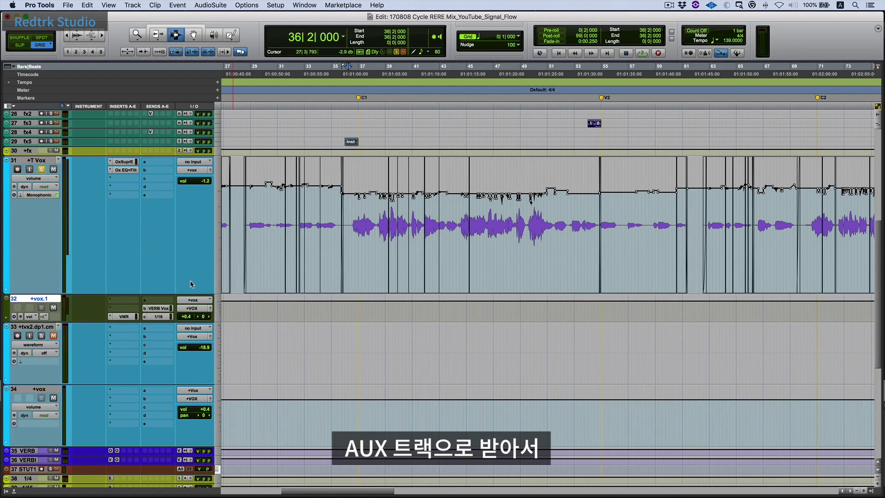
pyautogui.click(123, 316)
pyautogui.moveTo(341, 93); pyautogui.dragTo(523, 91)
pyautogui.click(351, 210)
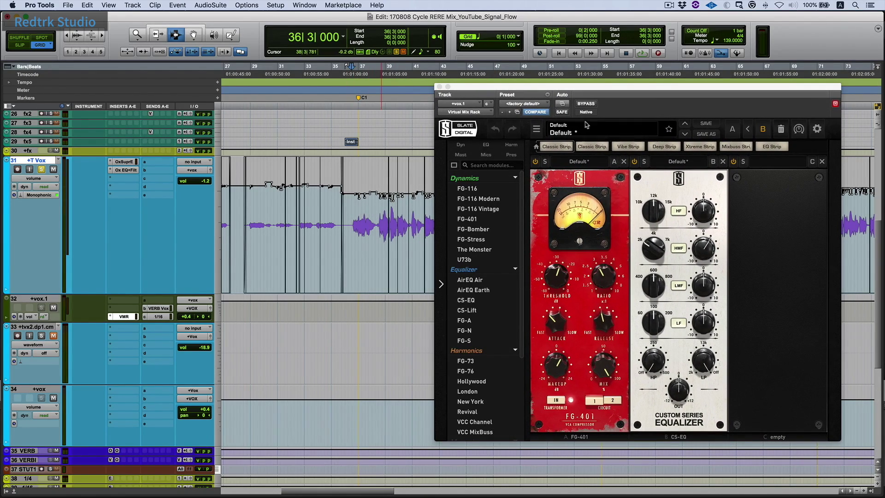
pyautogui.press('space')
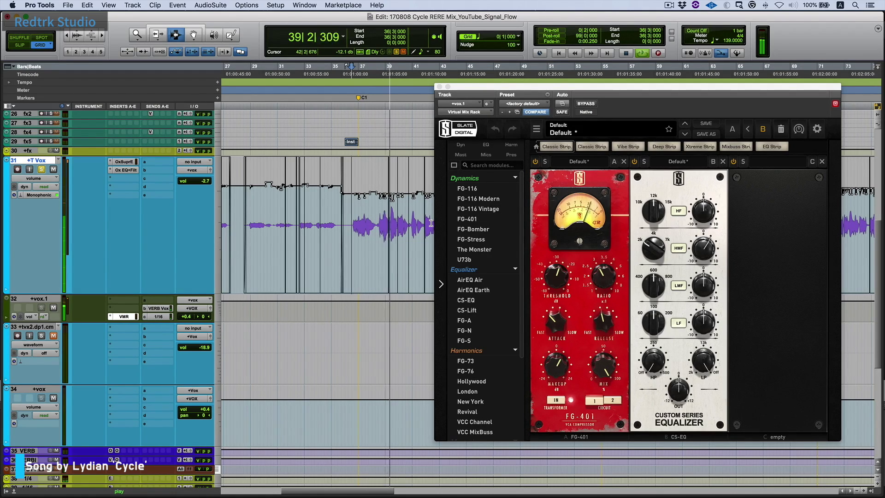
pyautogui.press('space')
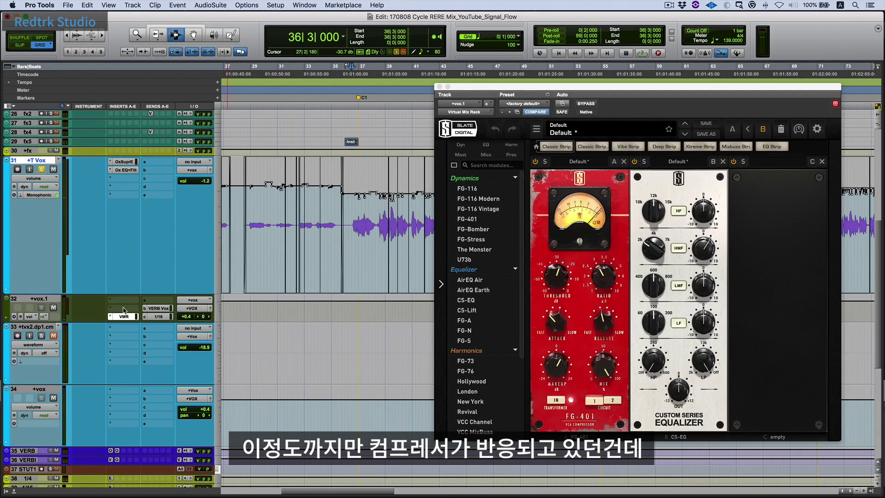
# Step: Copy the VMR insert from +vox.1 to the third insert slot of +T Vox, bypass the original and open the copy
pyautogui.moveTo(122, 207); pyautogui.dragTo(123, 178)
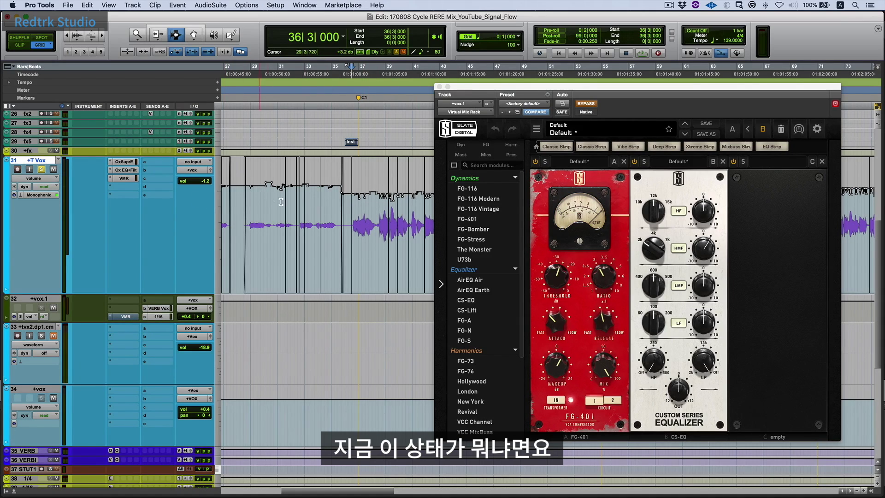
pyautogui.moveTo(487, 88); pyautogui.dragTo(522, 83)
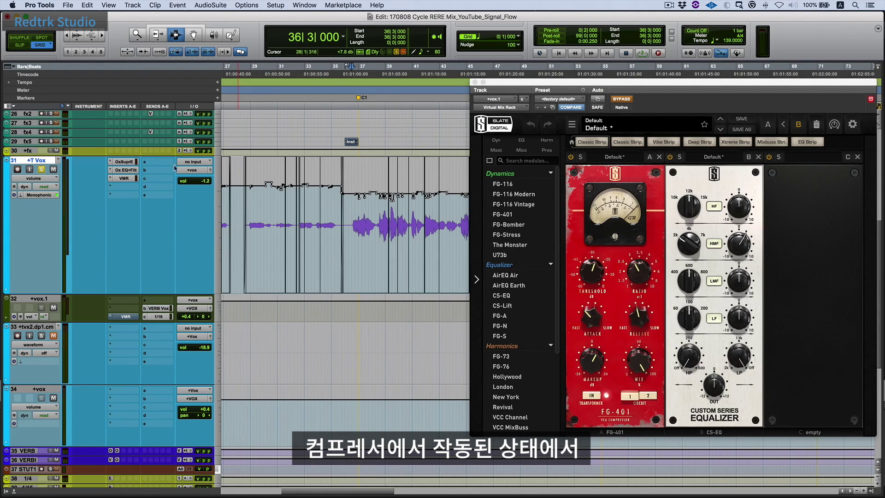
pyautogui.click(124, 178)
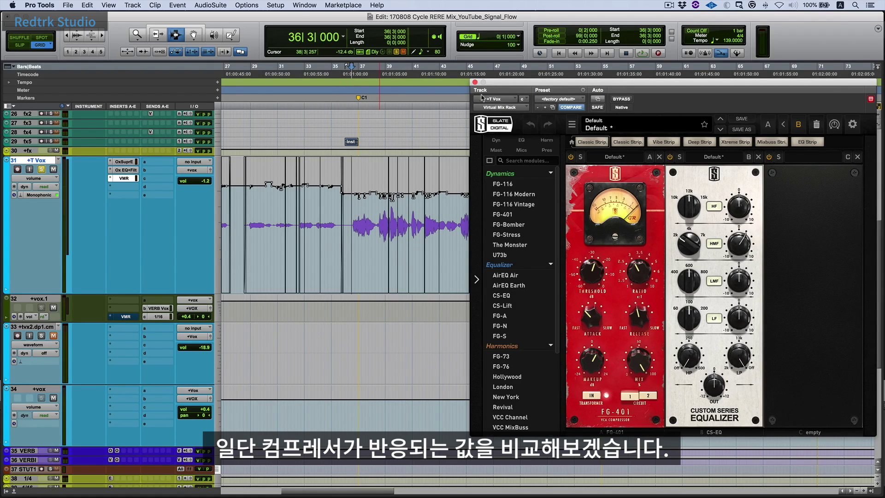
# Step: Arrange the VMR windows of +T Vox and +vox.1 and play from 36|3|000 to check the pre-fader gain reduction
pyautogui.moveTo(553, 83)
pyautogui.mouseDown()
pyautogui.moveTo(336, 87)
pyautogui.moveTo(332, 96)
pyautogui.mouseUp()
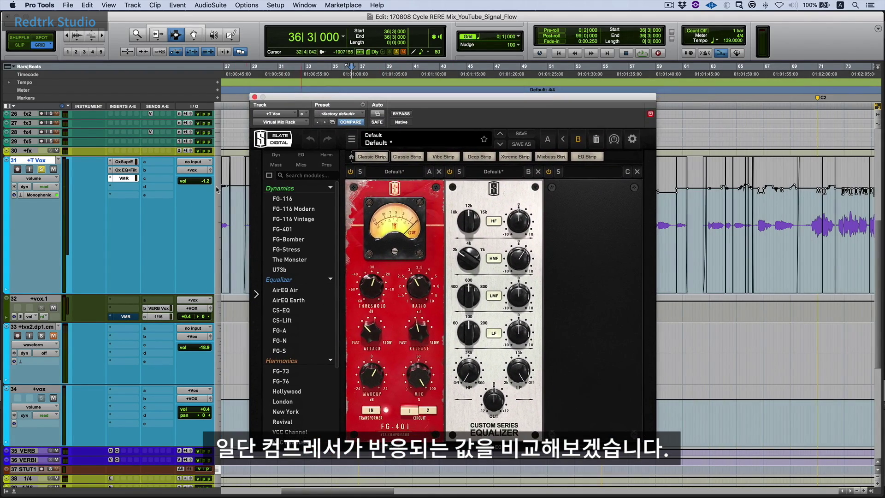
pyautogui.click(126, 317)
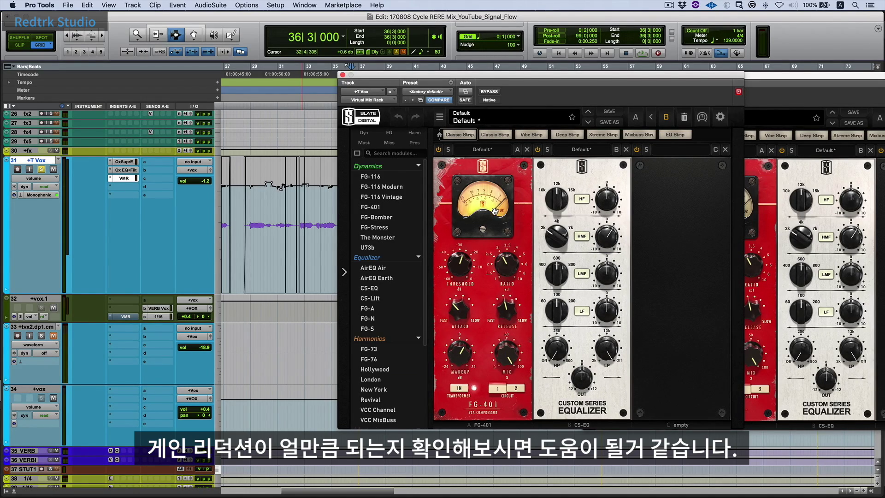
pyautogui.moveTo(421, 80); pyautogui.dragTo(459, 78)
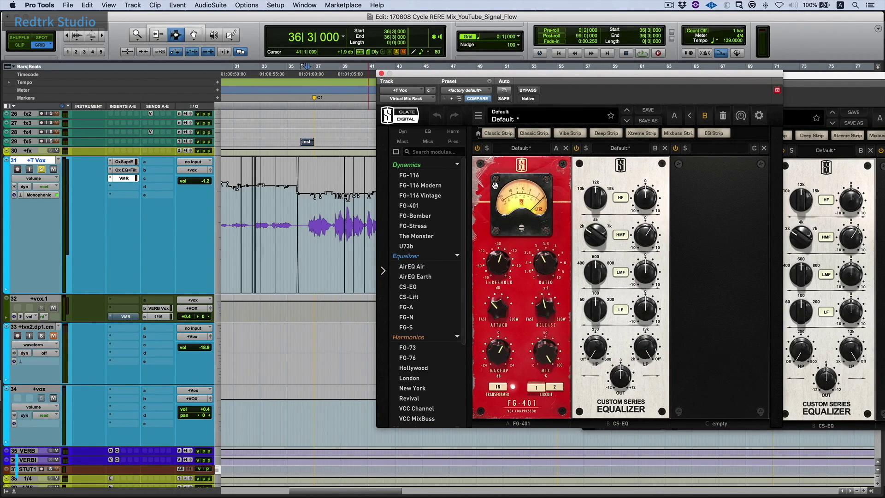
pyautogui.press('space')
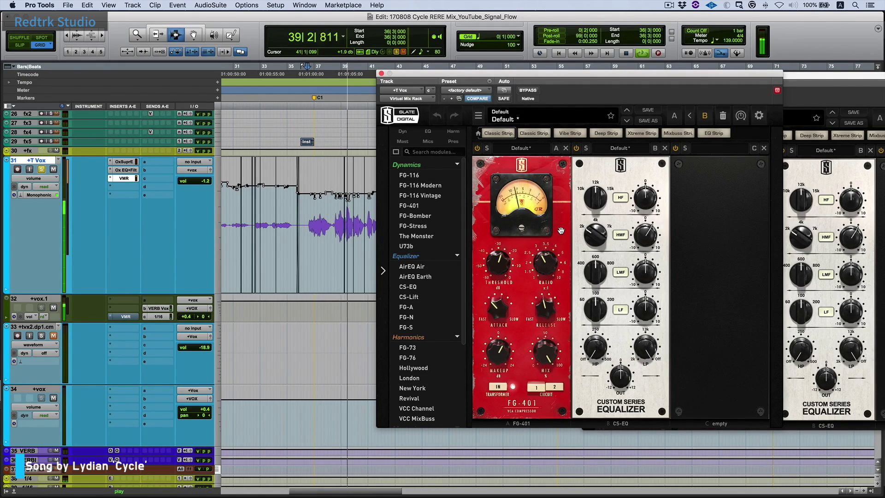
pyautogui.press('space')
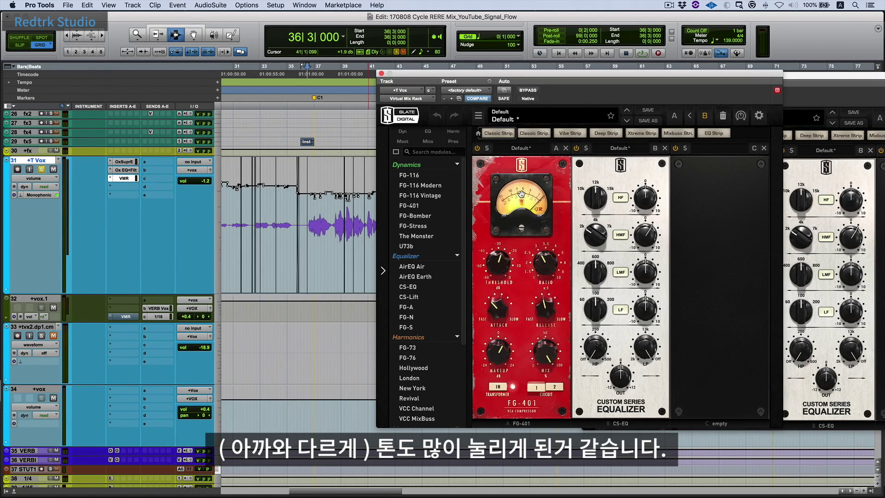
# Step: Bypass the VMR on +T Vox, reactivate the one on +vox.1 and play from 36|3|000 to compare the compression
pyautogui.click(380, 74)
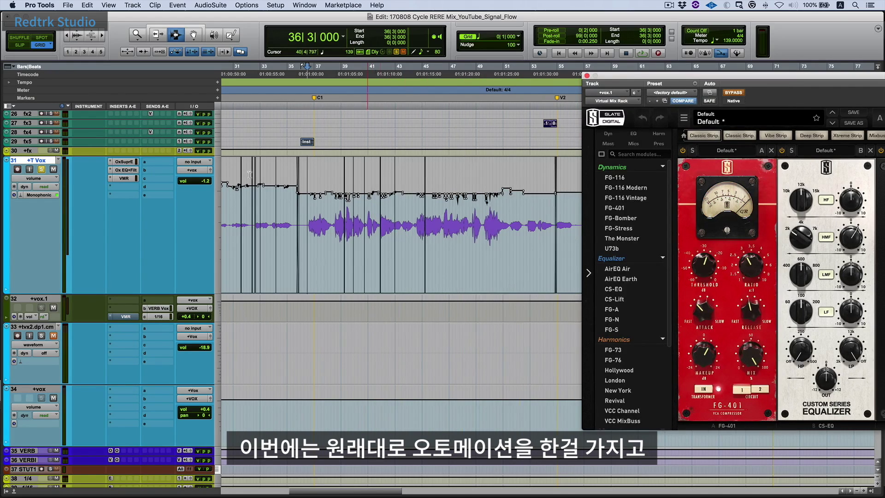
pyautogui.click(125, 317)
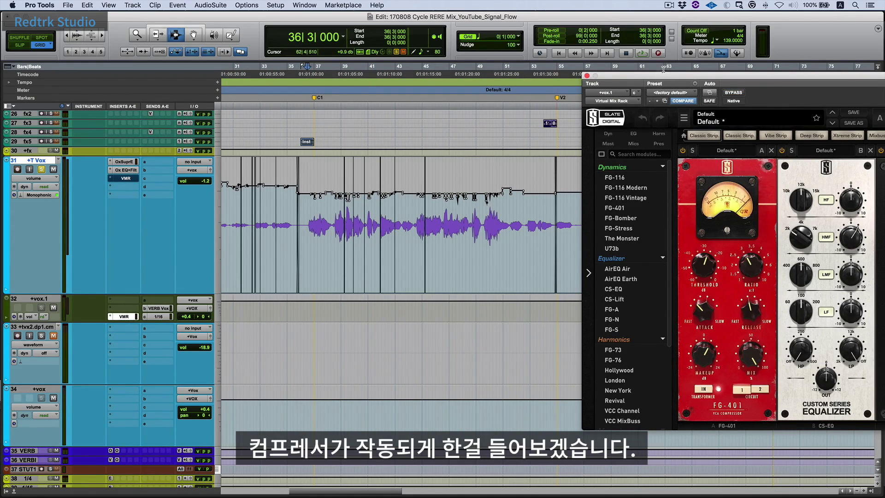
pyautogui.moveTo(663, 75); pyautogui.dragTo(456, 78)
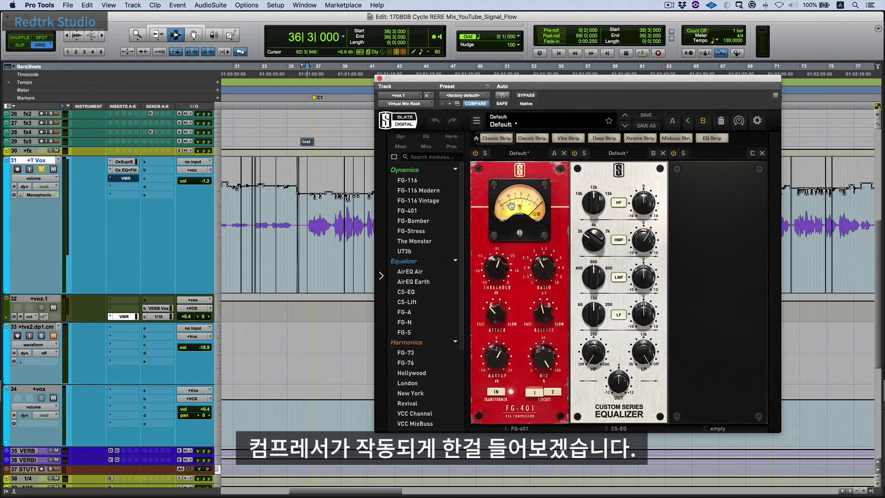
pyautogui.press('space')
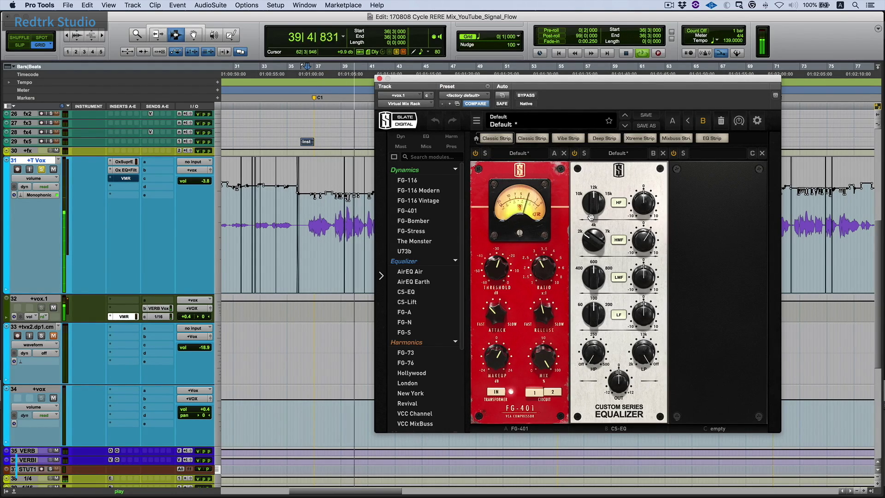
pyautogui.press('space')
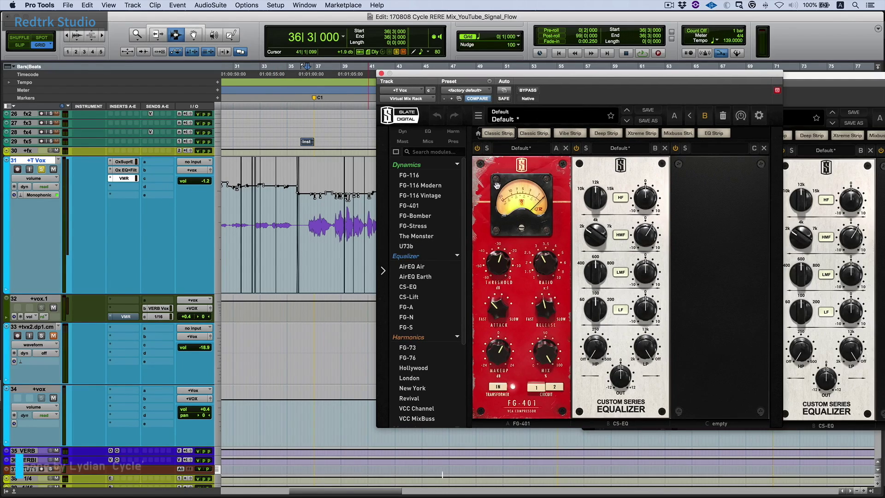
pyautogui.press('space')
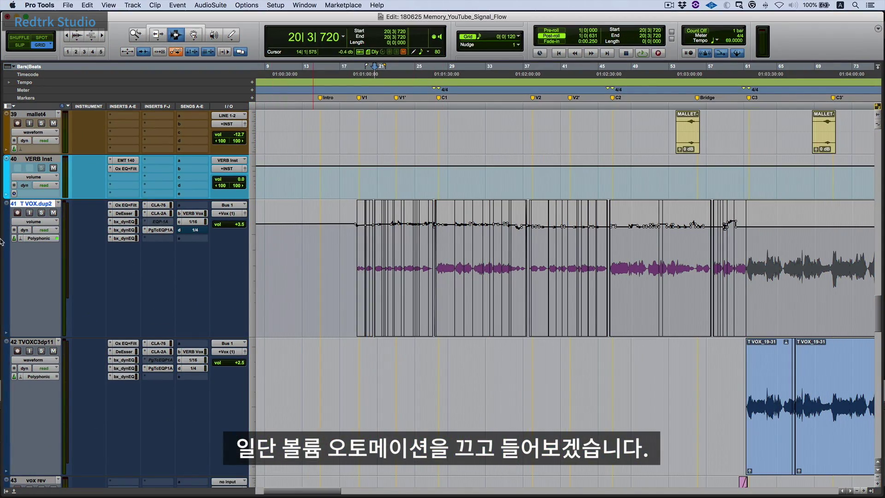
# Step: Set the T VOX.dup2 automation mode to off and play the soloed vocal from 24|1|240
pyautogui.click(43, 229)
pyautogui.click(44, 222)
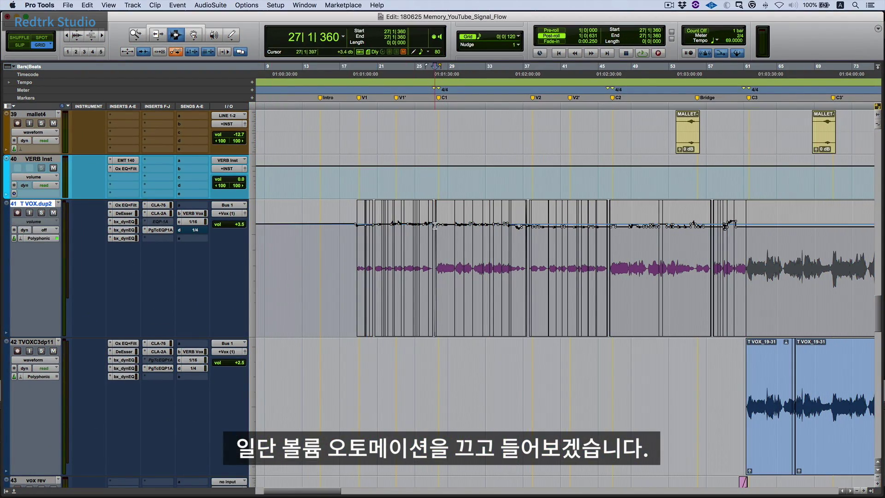
pyautogui.press('space')
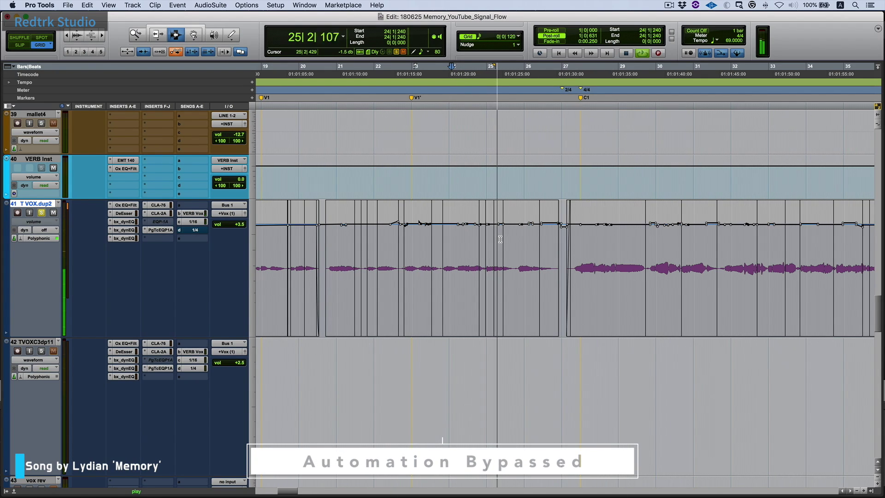
pyautogui.press('space')
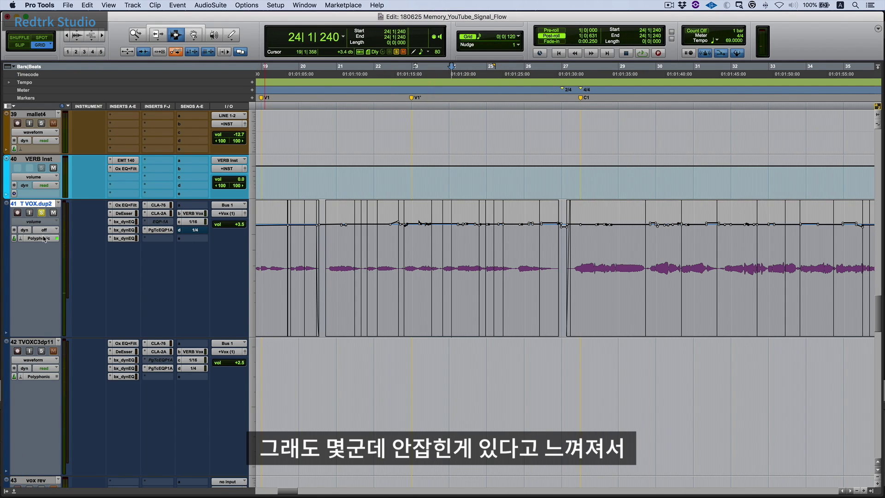
# Step: Set the T VOX.dup2 automation mode to read and play the same vocal passage from 24|1|240
pyautogui.click(44, 230)
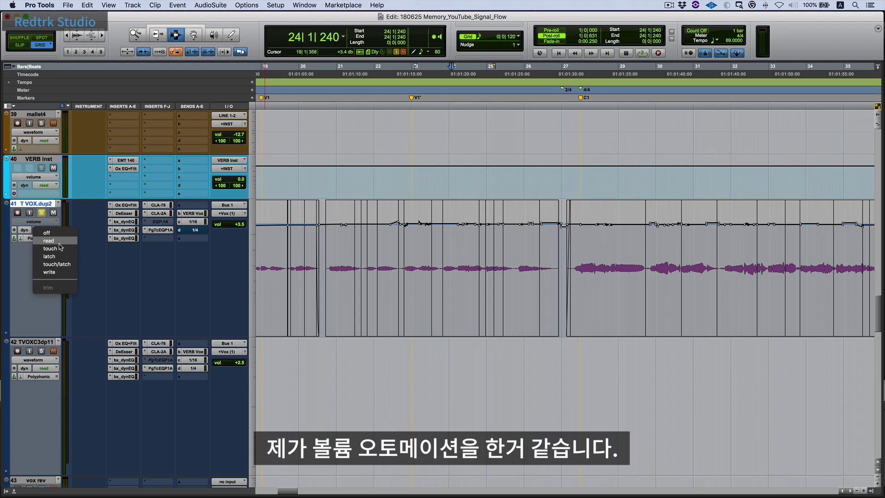
pyautogui.click(60, 245)
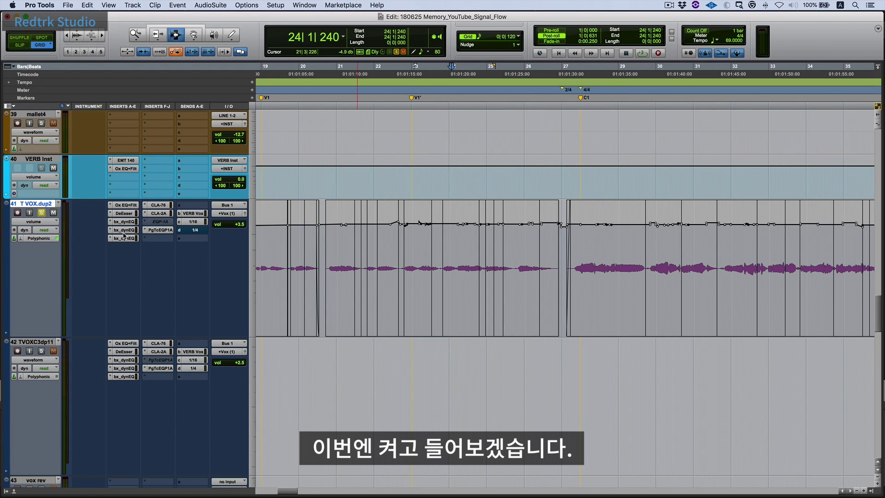
pyautogui.press('space')
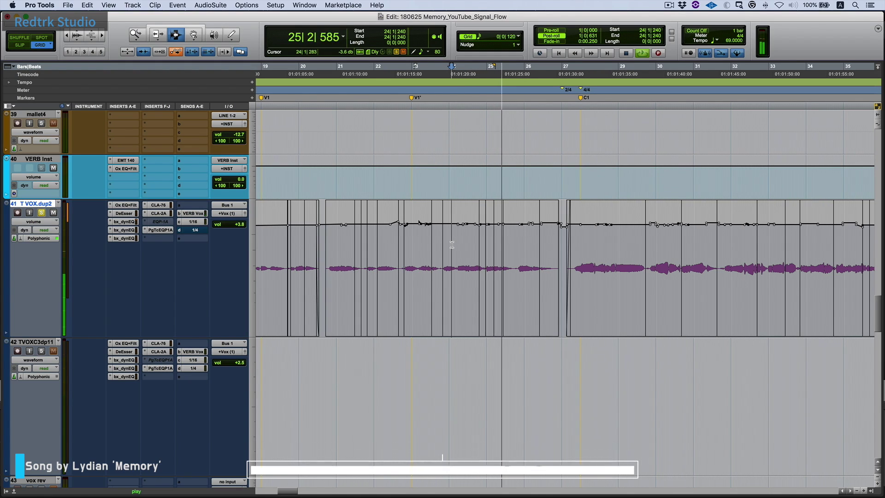
pyautogui.press('space')
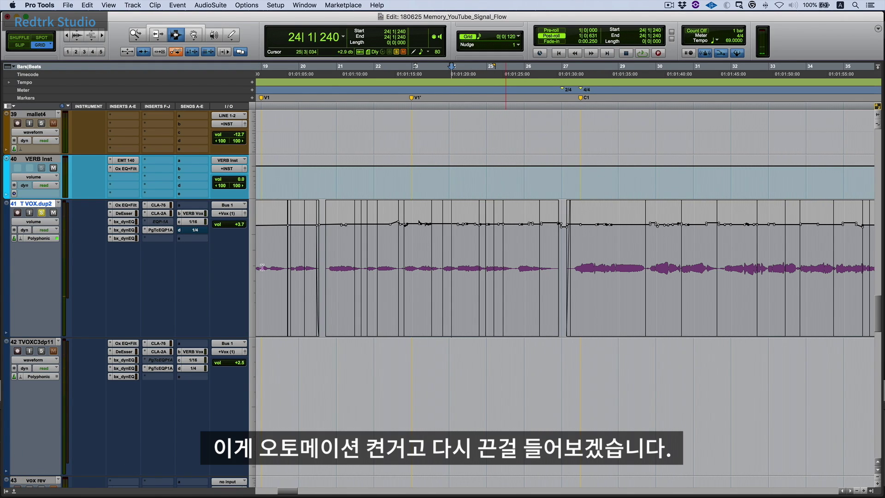
# Step: Switch the T VOX.dup2 automation back to off and replay the passage from 24|1|240 for comparison
pyautogui.click(44, 230)
pyautogui.click(46, 229)
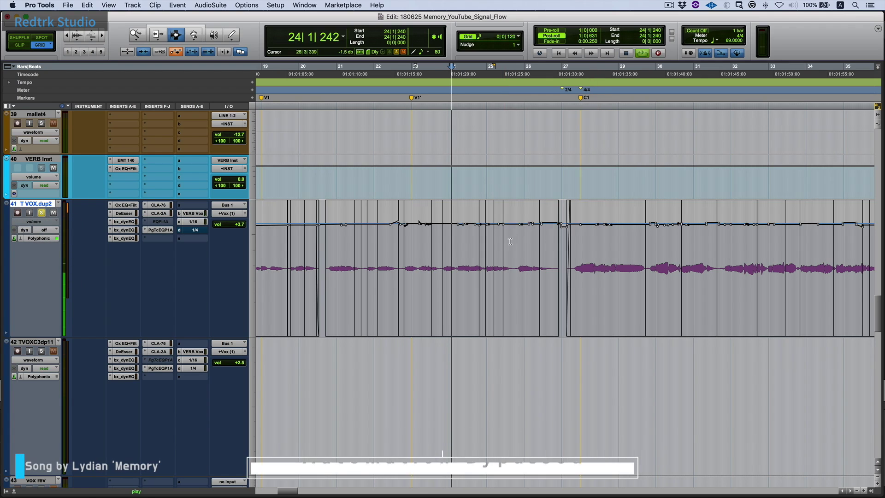
pyautogui.press('space')
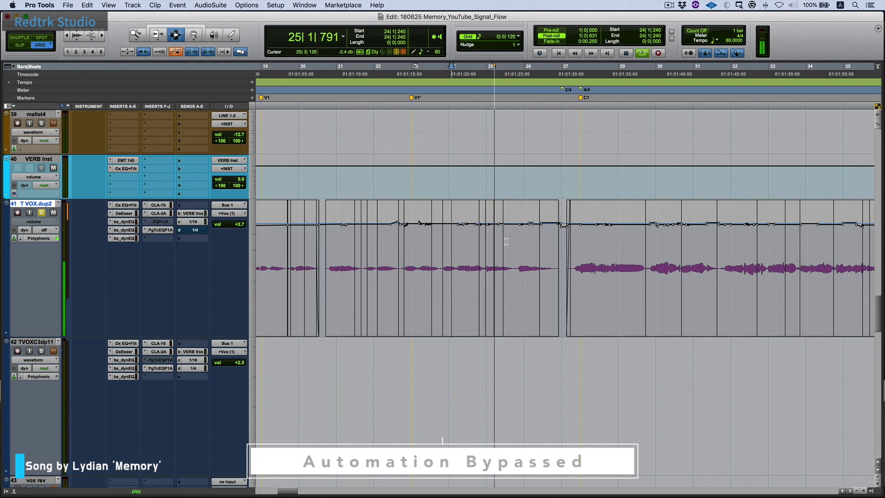
pyautogui.press('space')
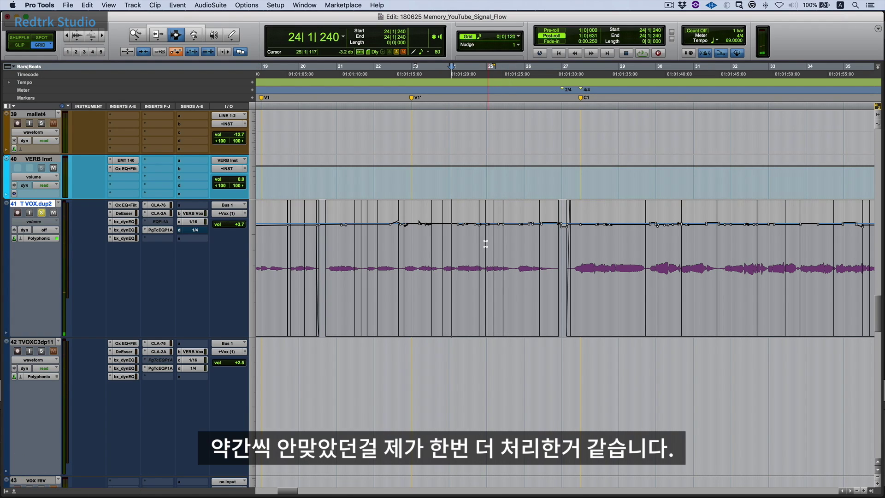